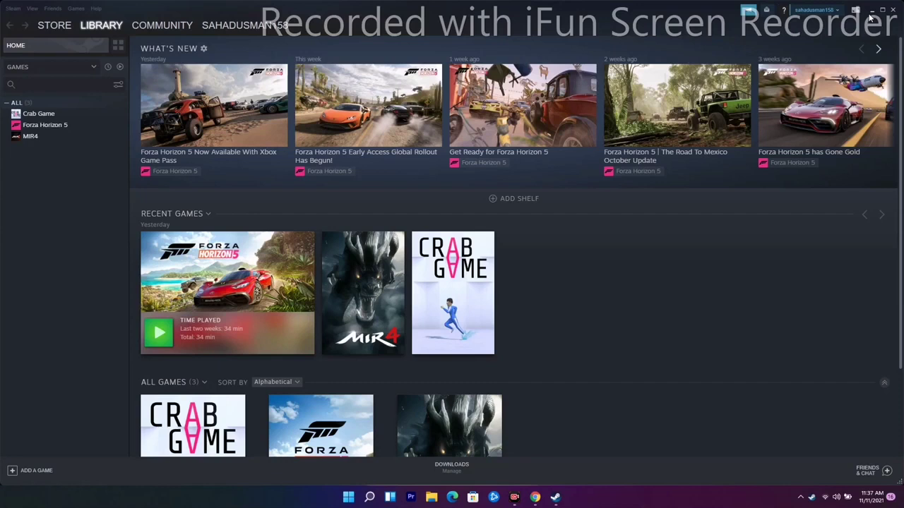
left_click(872, 10)
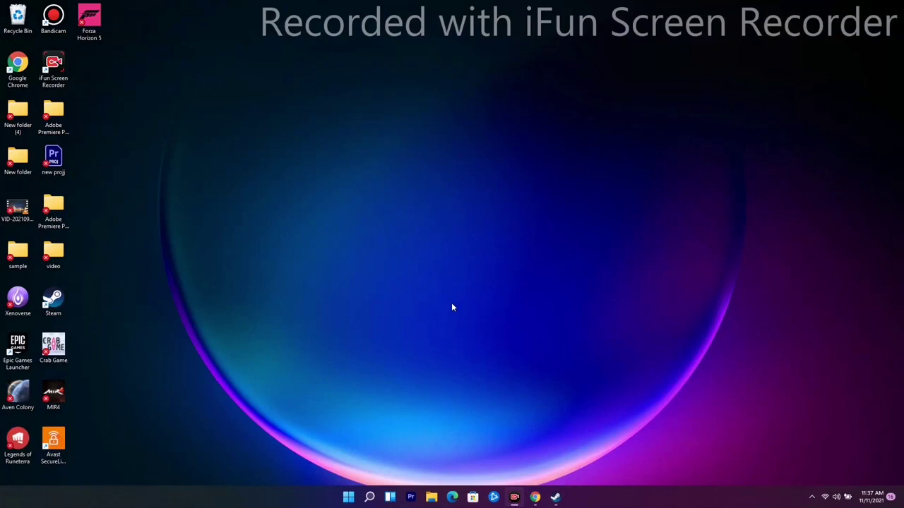
left_click(555, 497)
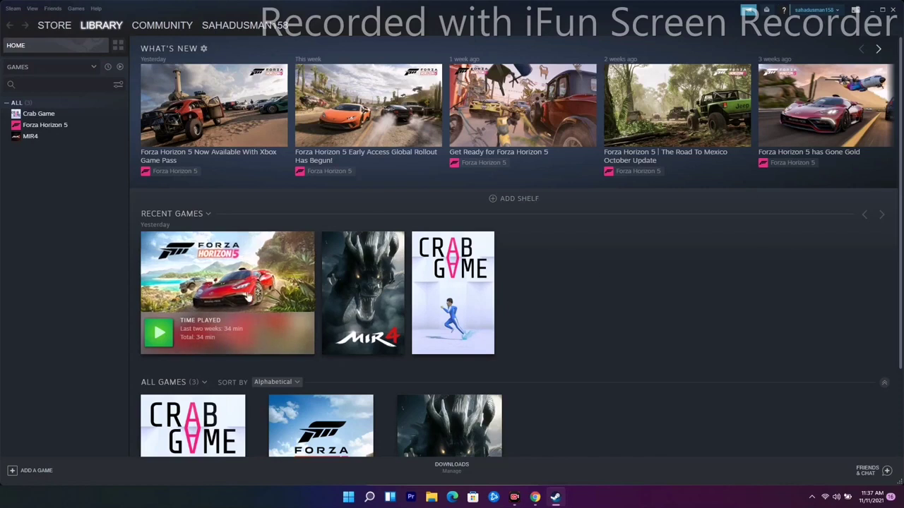
left_click(870, 10)
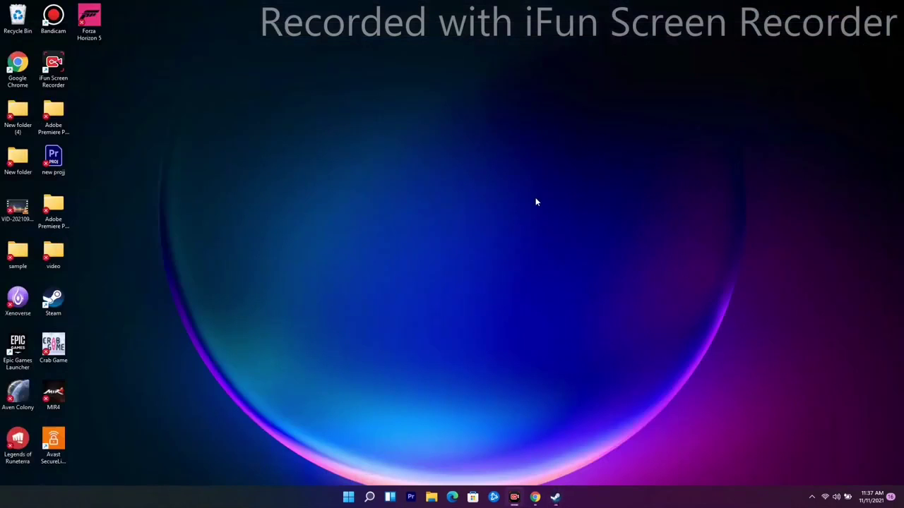
left_click(555, 497)
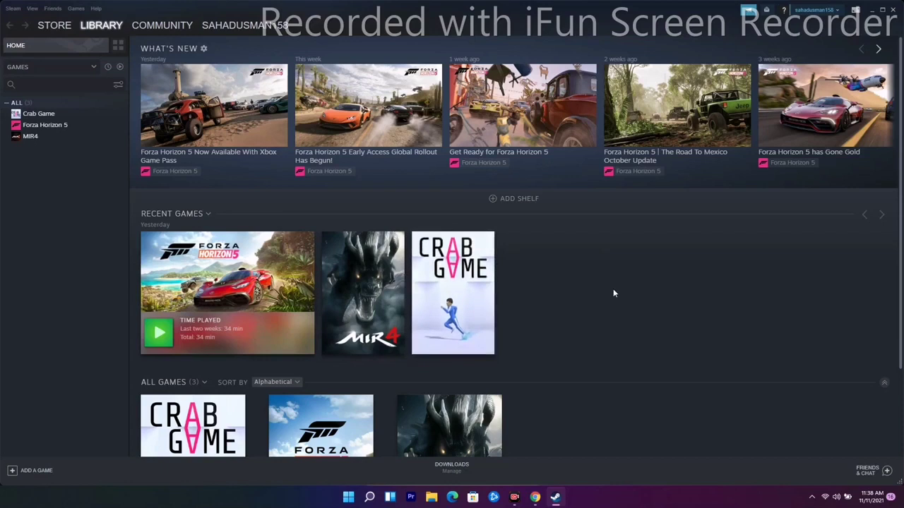
- Review the General Controller Settings in Steam's controller configuration, leaving the options as they are, and close the settings
left_click(12, 8)
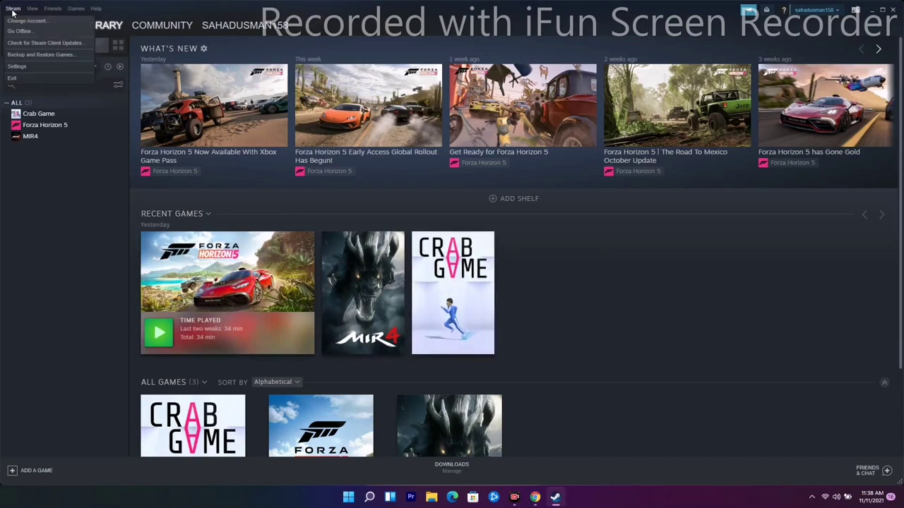
left_click(27, 67)
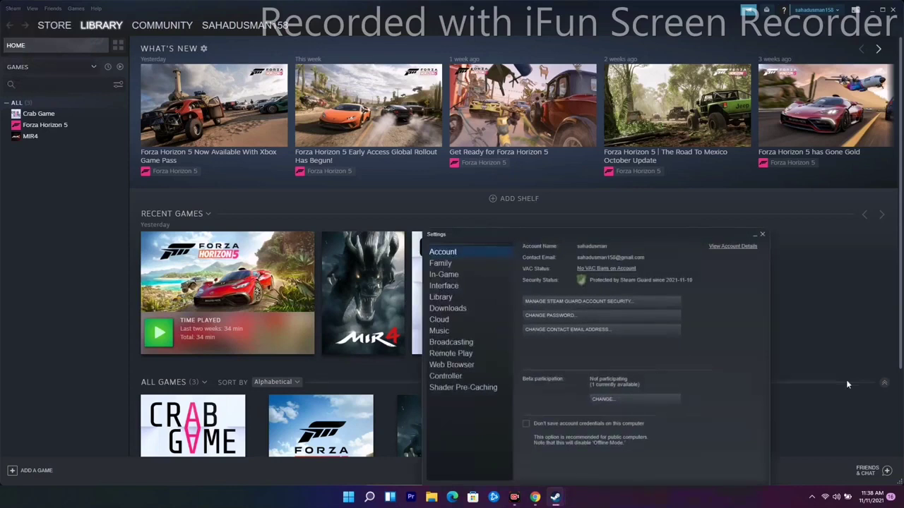
left_click(447, 376)
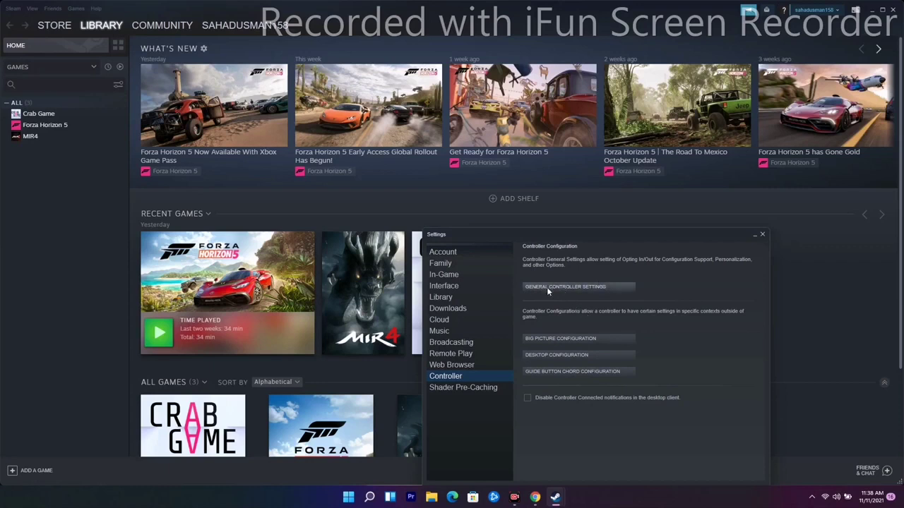
left_click(573, 286)
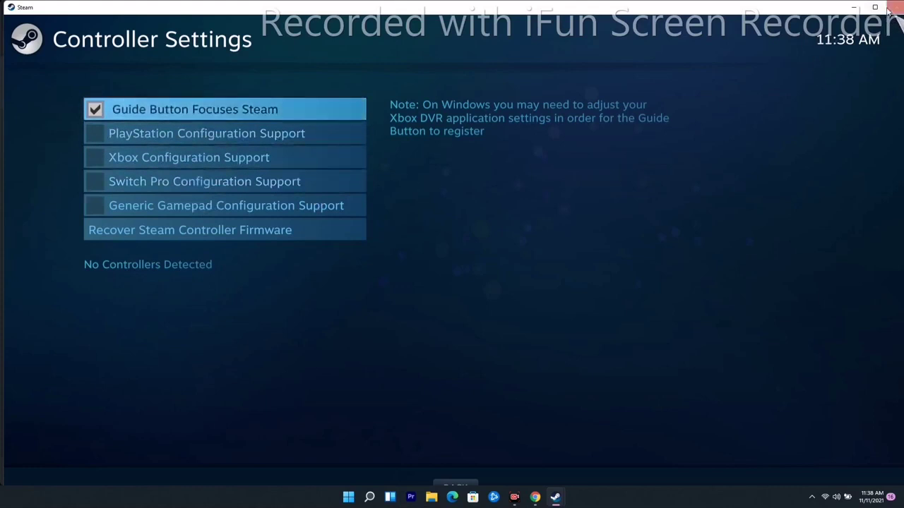
key("Escape")
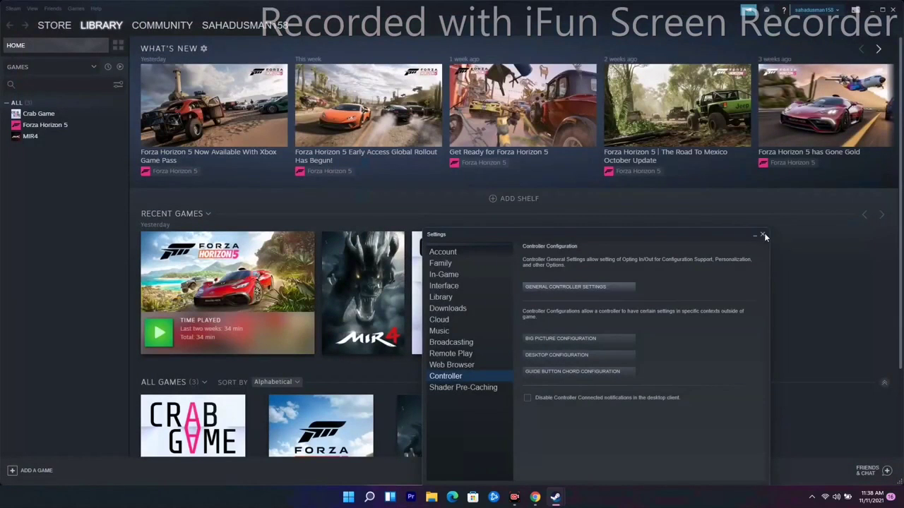
left_click(763, 236)
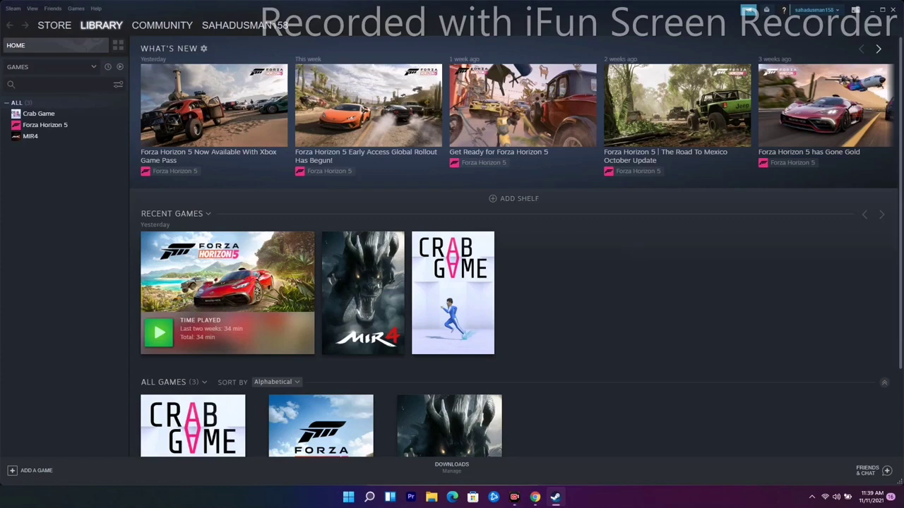
- Quit Logitech G HUB running in the background
left_click(811, 497)
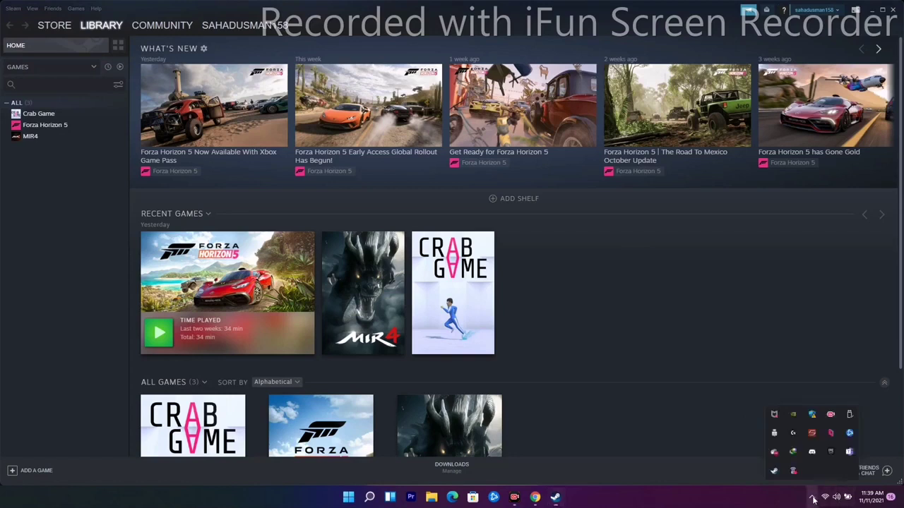
right_click(795, 437)
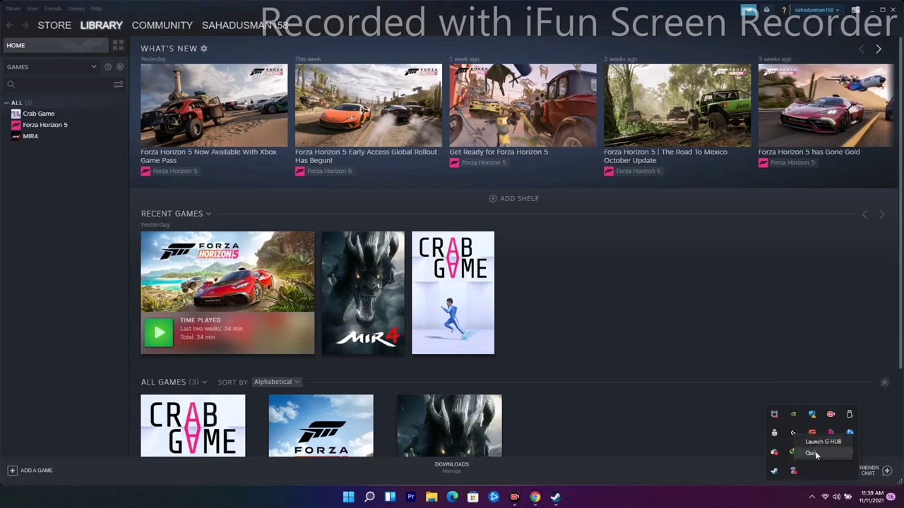
left_click(815, 452)
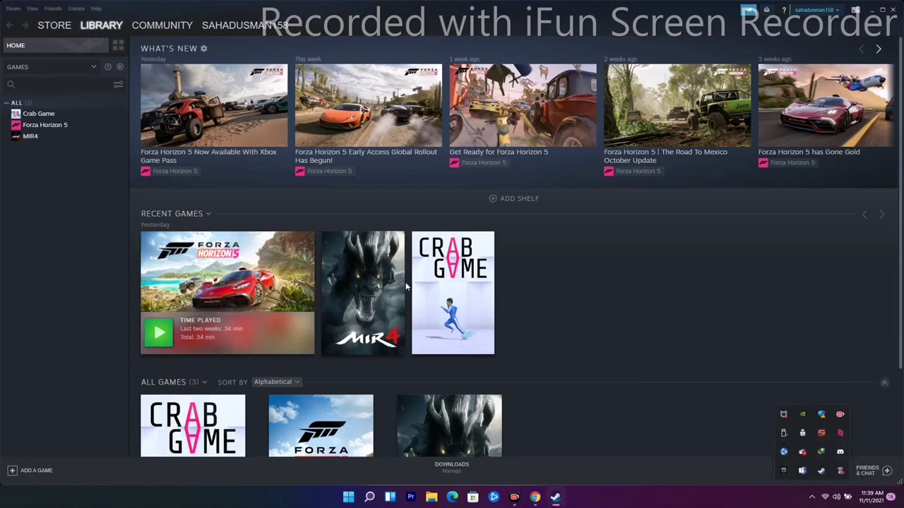
left_click(812, 497)
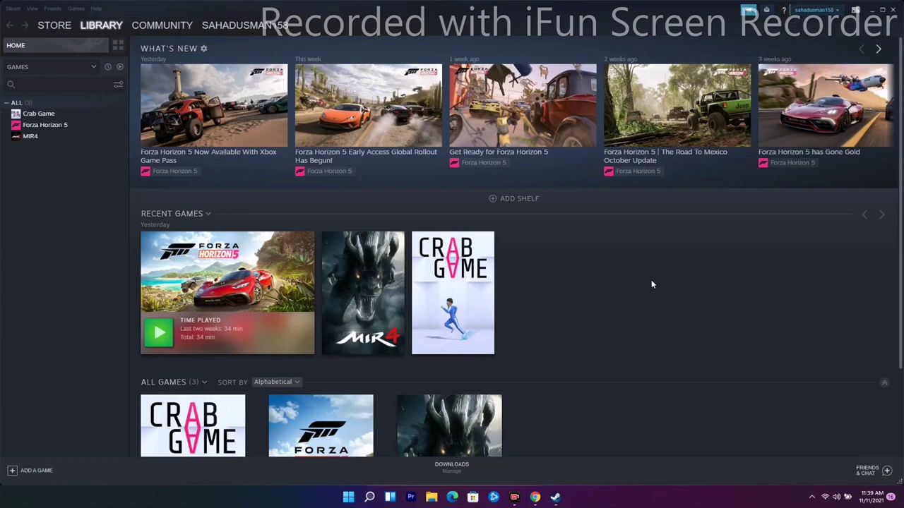
- Set the controller override in Forza Horizon 5's properties to Disable Steam Input, keeping the Steam Overlay enabled
right_click(91, 131)
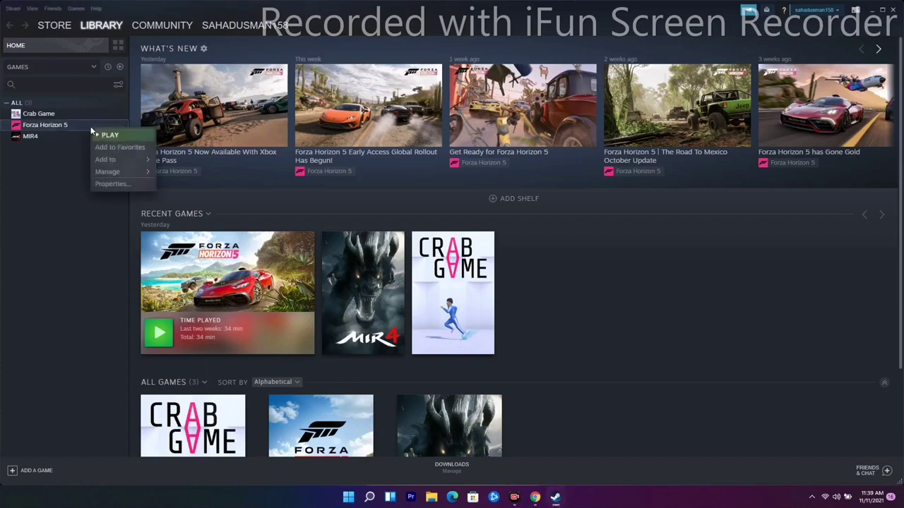
left_click(122, 187)
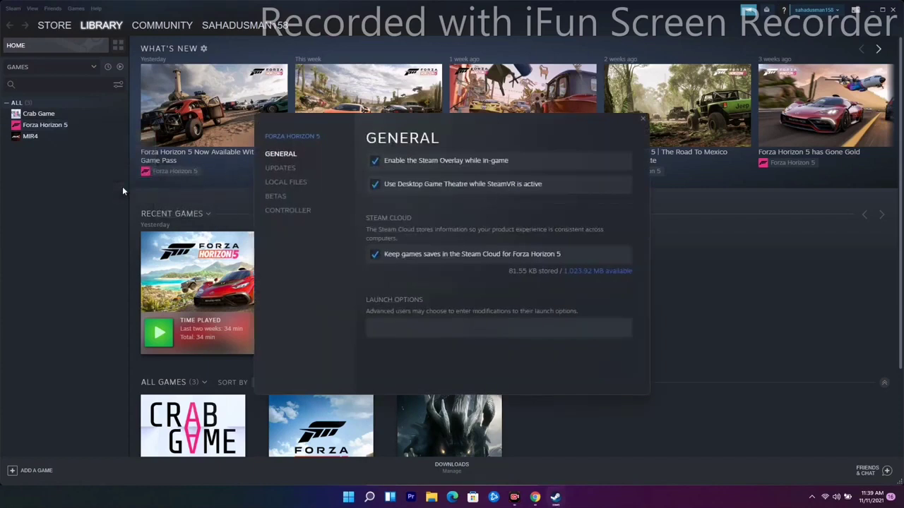
left_click(415, 162)
left_click(416, 161)
left_click(296, 211)
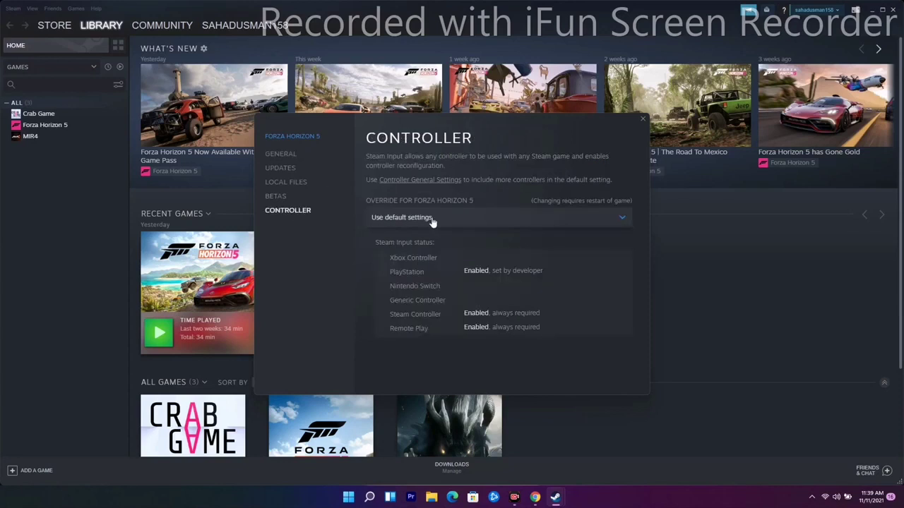
left_click(469, 217)
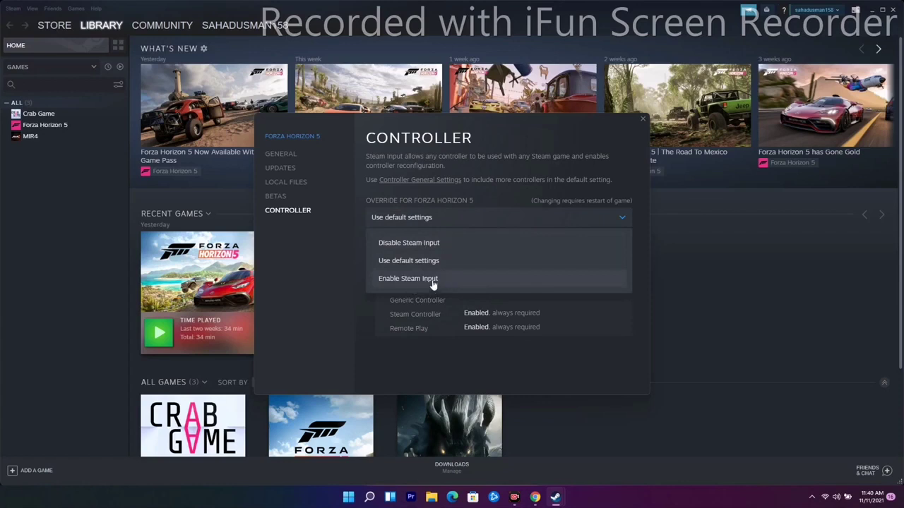
left_click(412, 242)
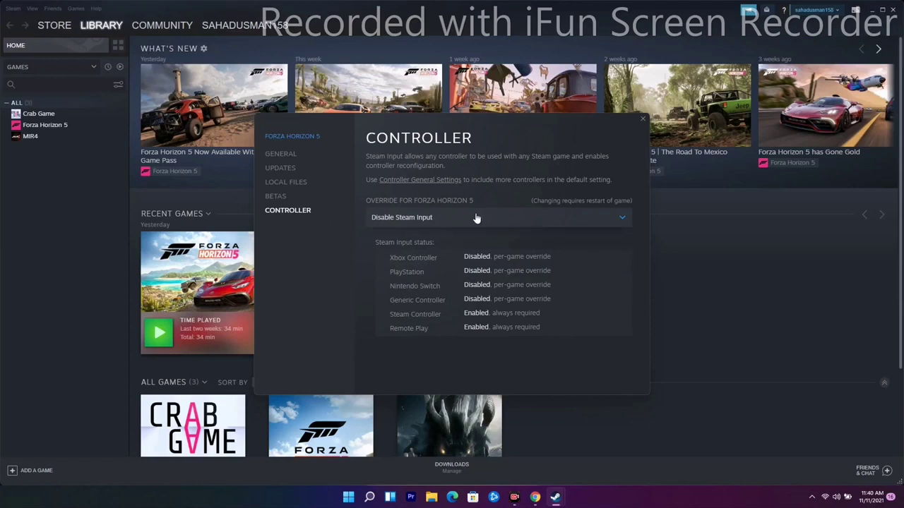
- Change the Forza Horizon 5 controller override to Enable Steam Input and close the game's properties
left_click(437, 220)
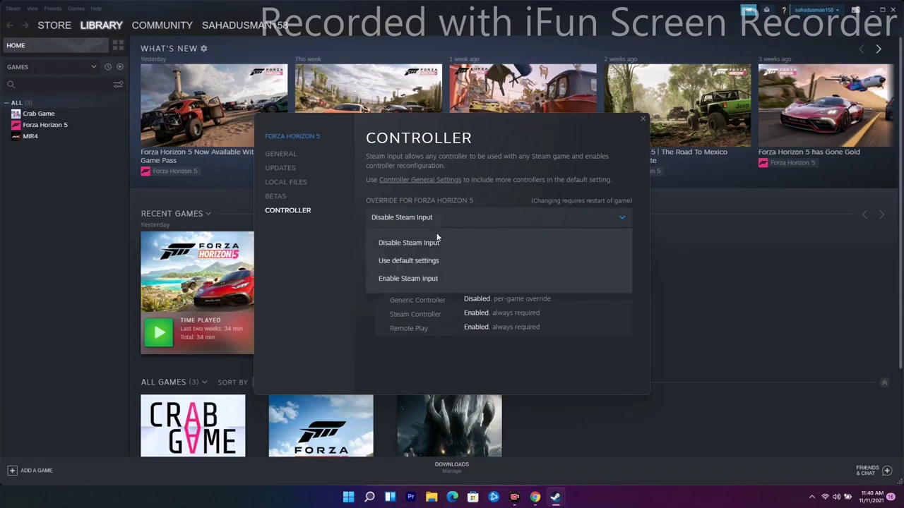
left_click(408, 281)
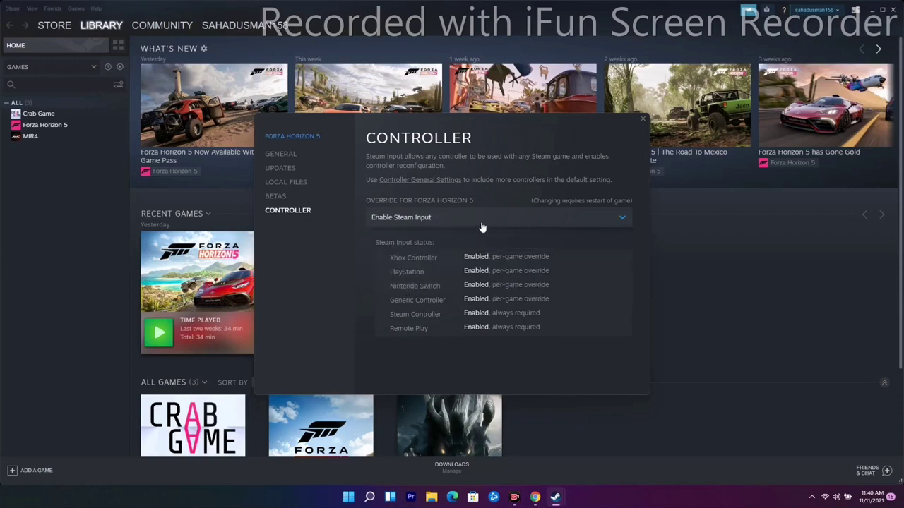
left_click(643, 121)
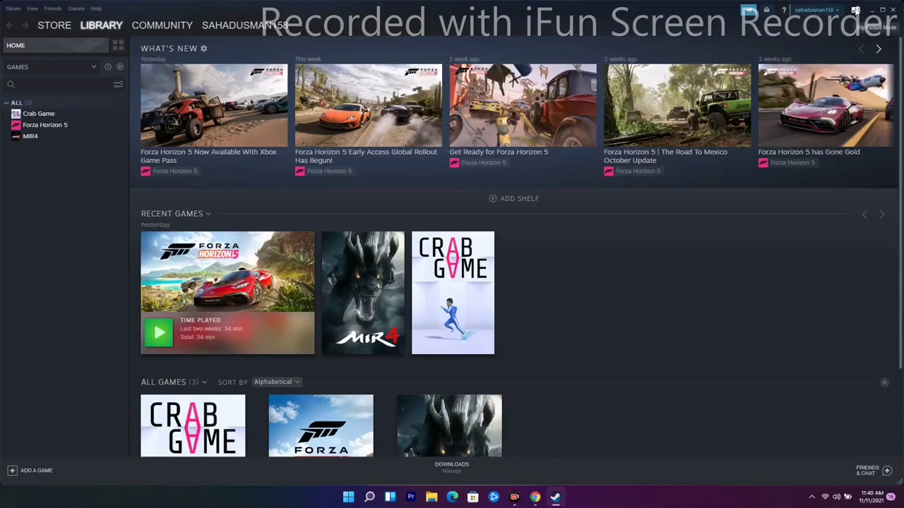
- Enter Big Picture Mode and open the Controller Options for managing Forza Horizon 5 from the library
left_click(855, 10)
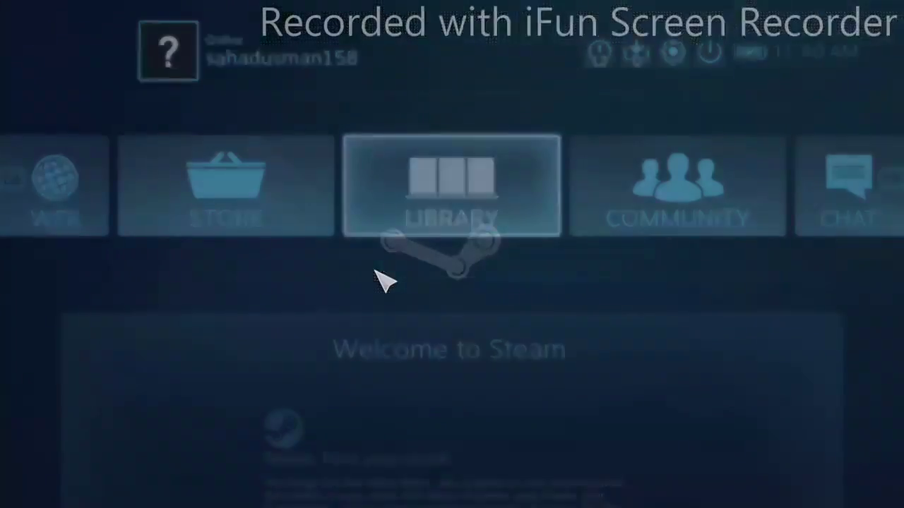
left_click(447, 220)
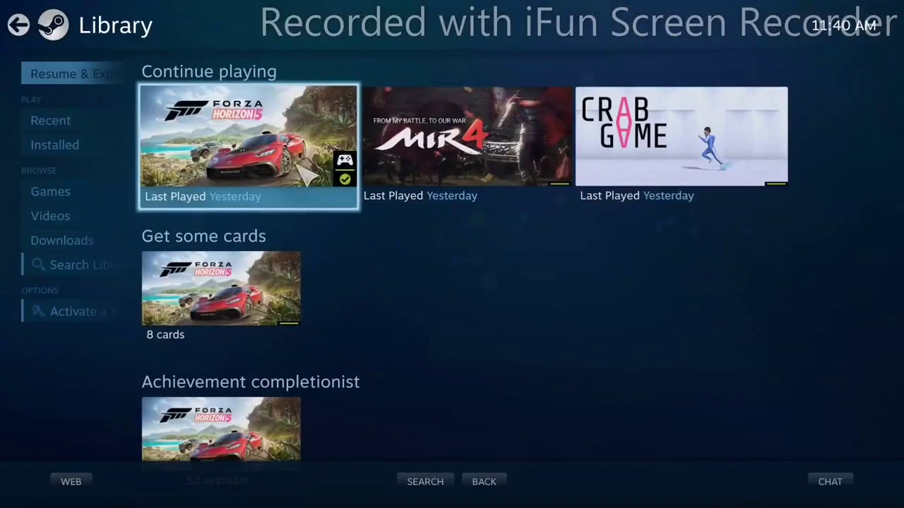
left_click(304, 167)
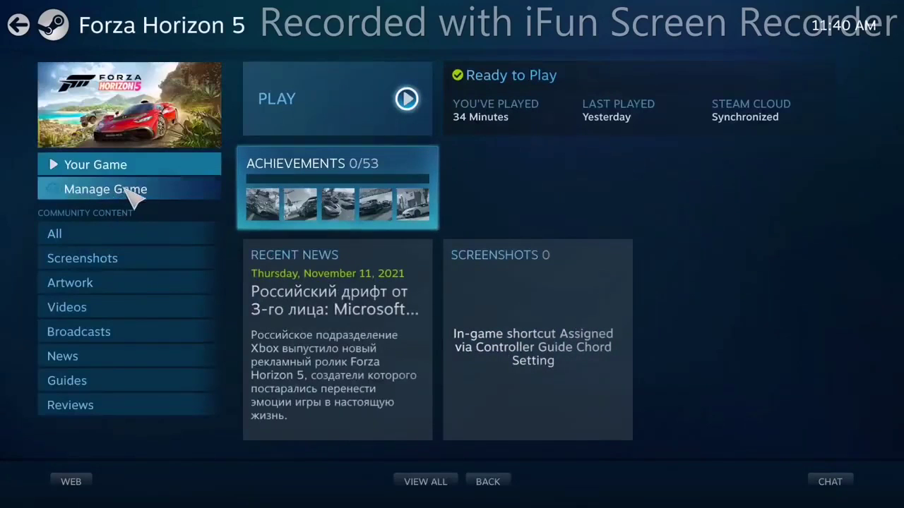
left_click(135, 192)
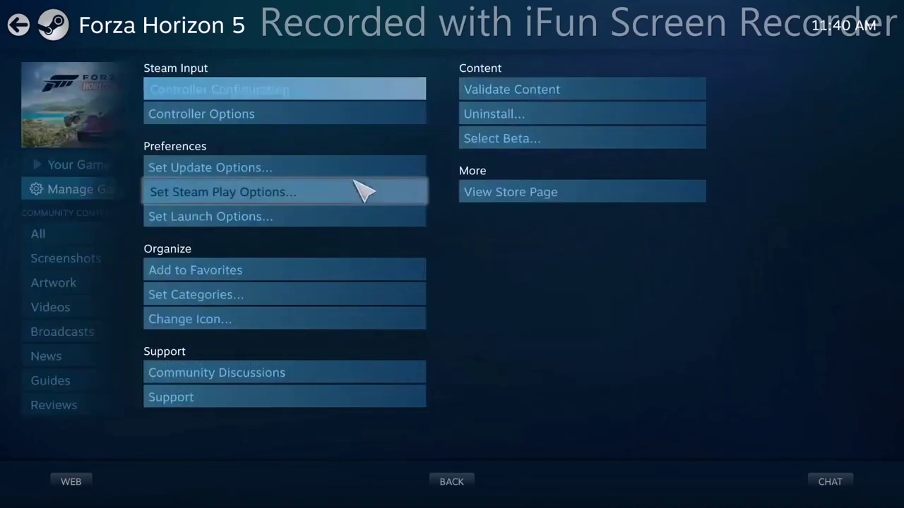
left_click(279, 120)
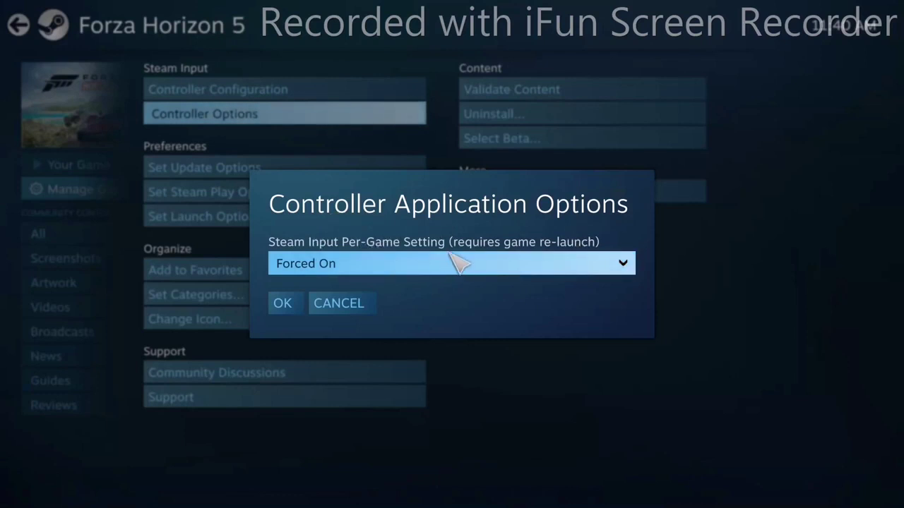
- Set the Steam Input Per-Game Setting for Forza Horizon 5 to Forced Off and accept it
left_click(384, 266)
left_click(375, 315)
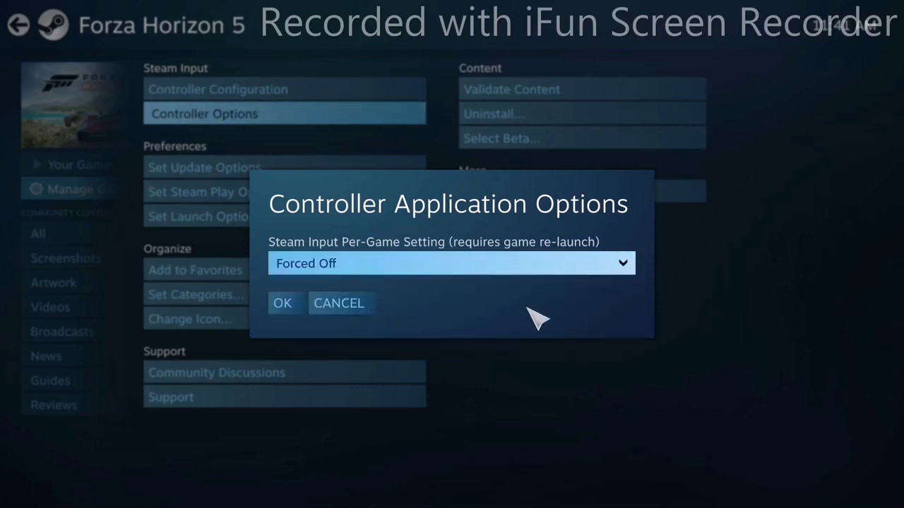
left_click(286, 304)
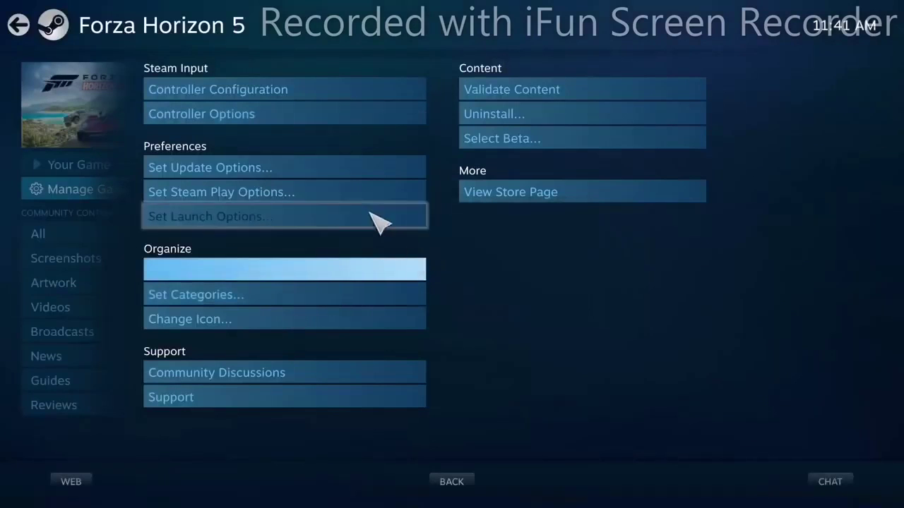
- Reopen Forza Horizon 5's Controller Options and set the Steam Input Per-Game Setting to Forced On
left_click(293, 117)
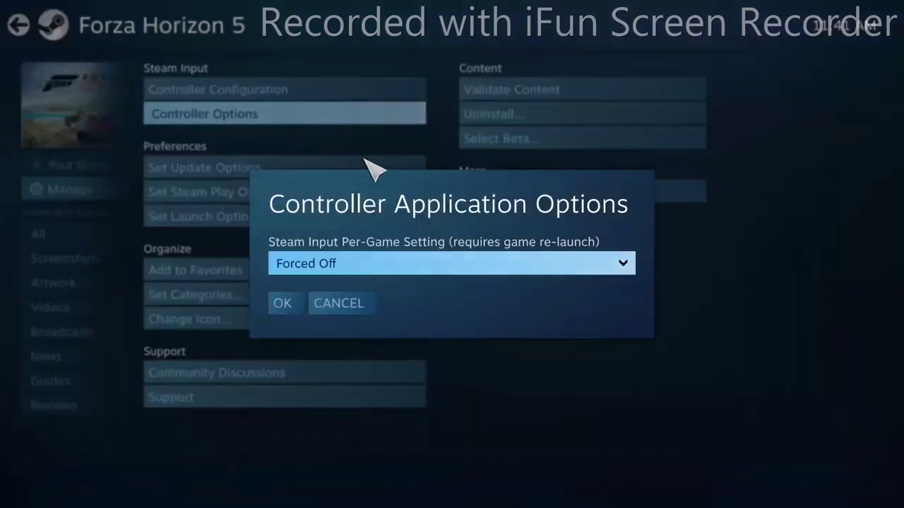
left_click(396, 263)
left_click(356, 332)
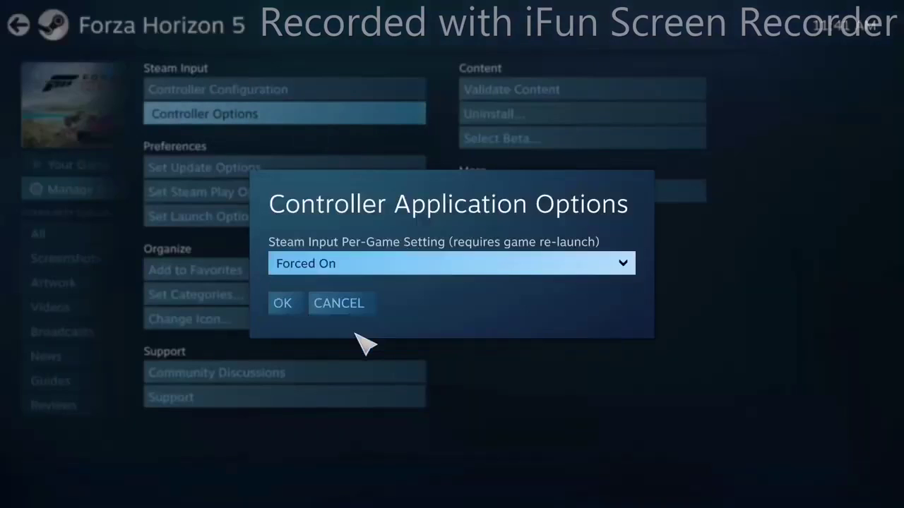
left_click(291, 305)
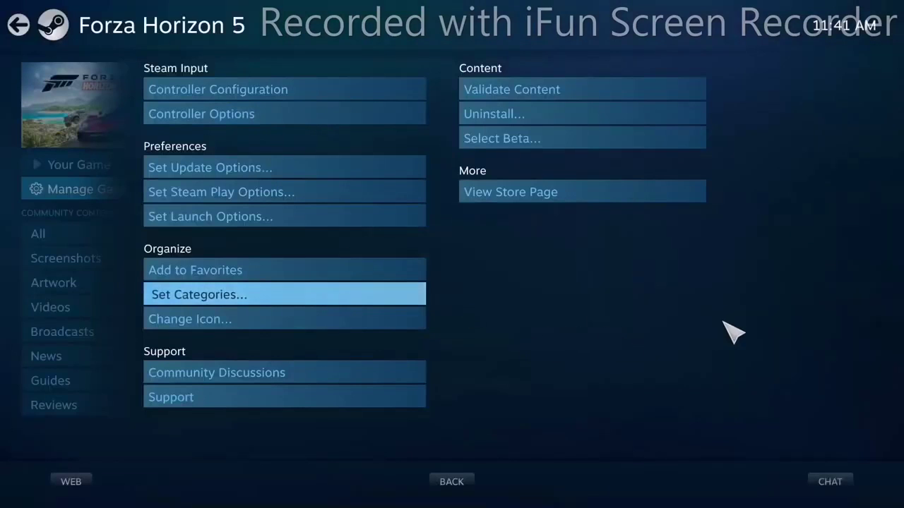
- Leave the Forza Horizon 5 page for the Big Picture home screen and reopen the game library
key("Escape")
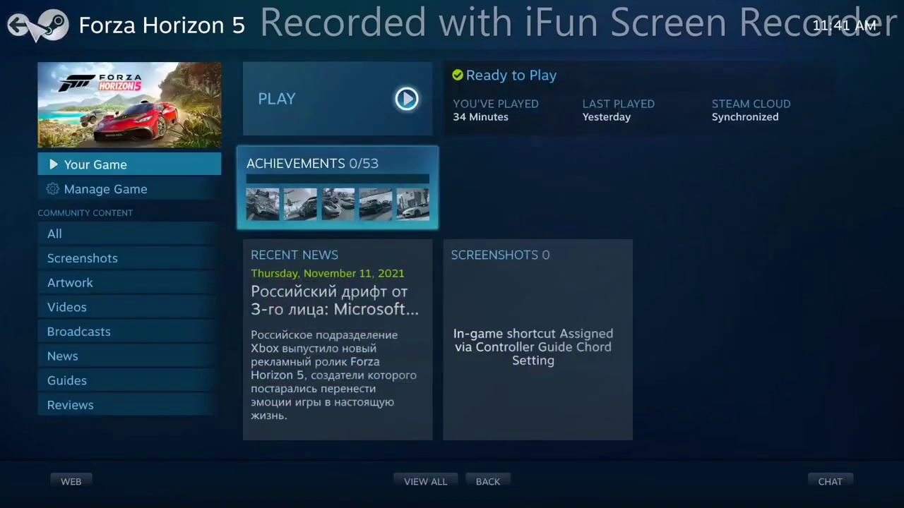
key("Escape")
key("Escape")
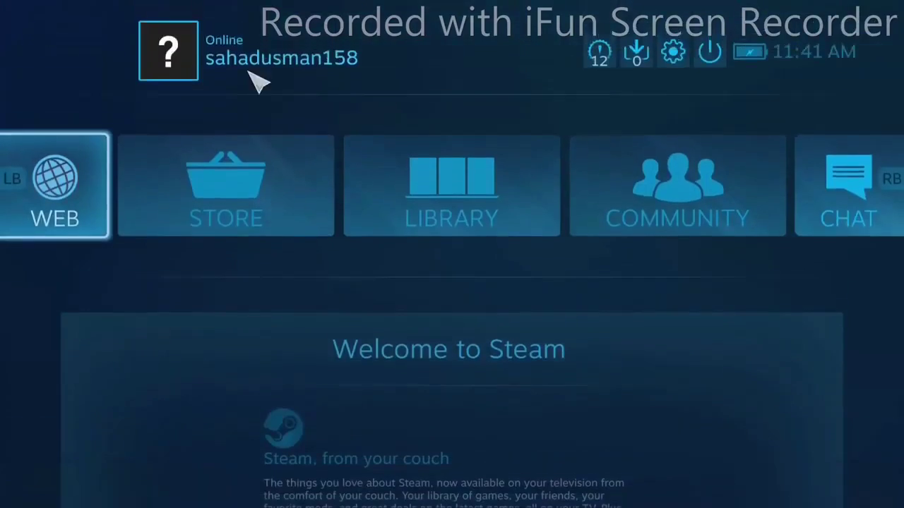
key("Left")
key("Up")
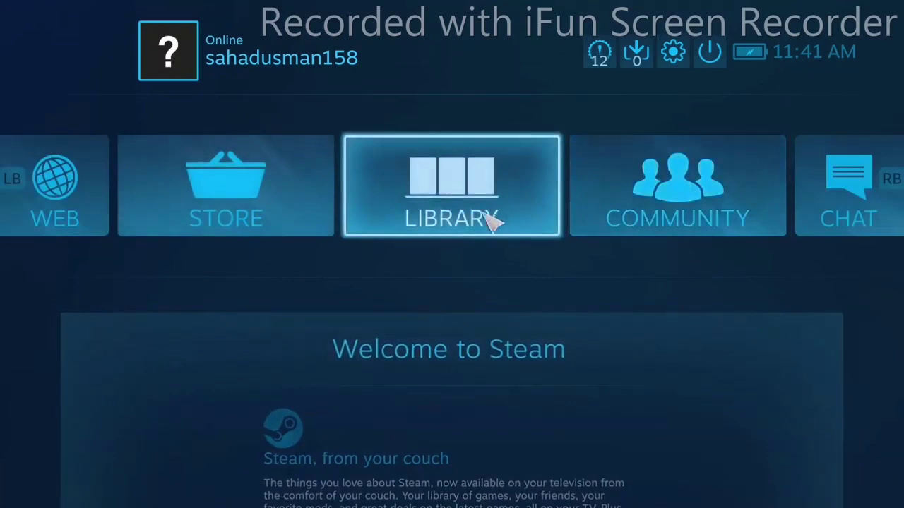
left_click(472, 166)
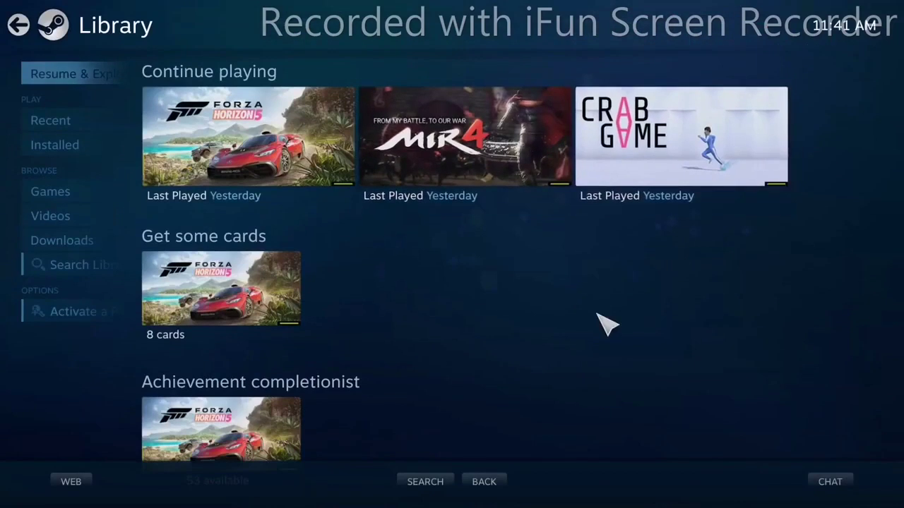